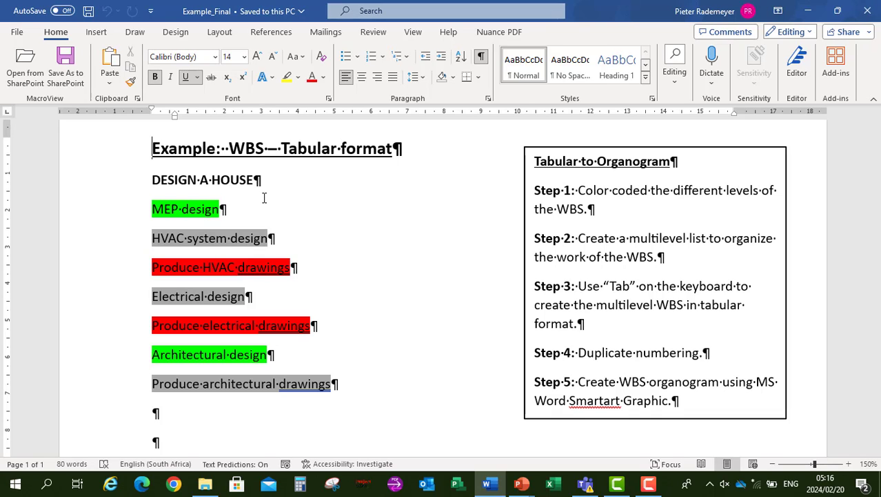
- Apply the 1. / 1.1. / 1.1.1. multilevel list style to the eight WBS lines
left_click(153, 178)
left_click_drag(153, 178, 350, 375)
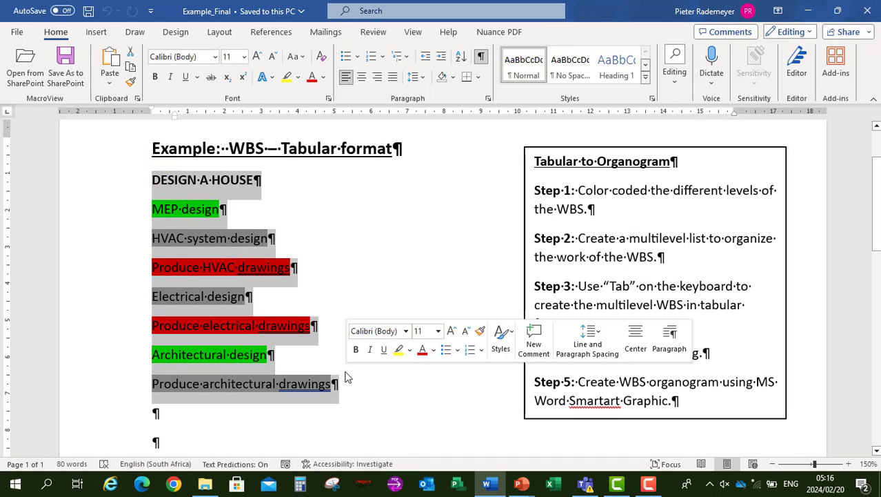
left_click(408, 57)
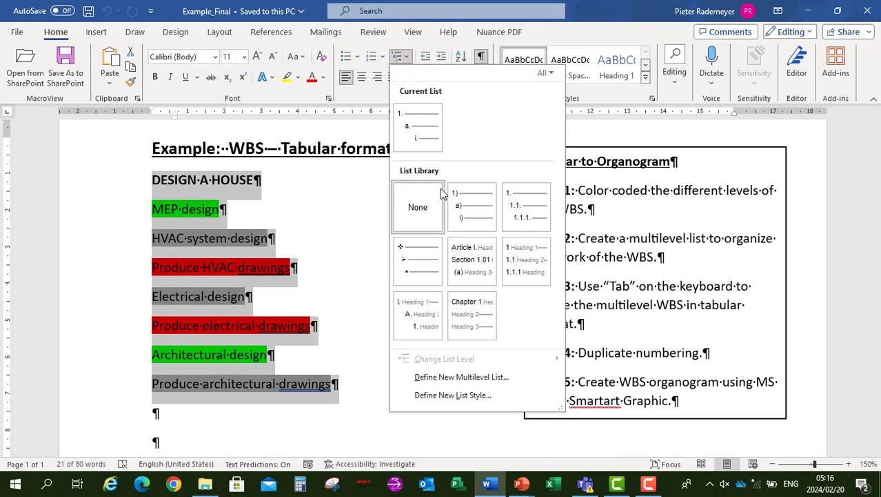
left_click(529, 208)
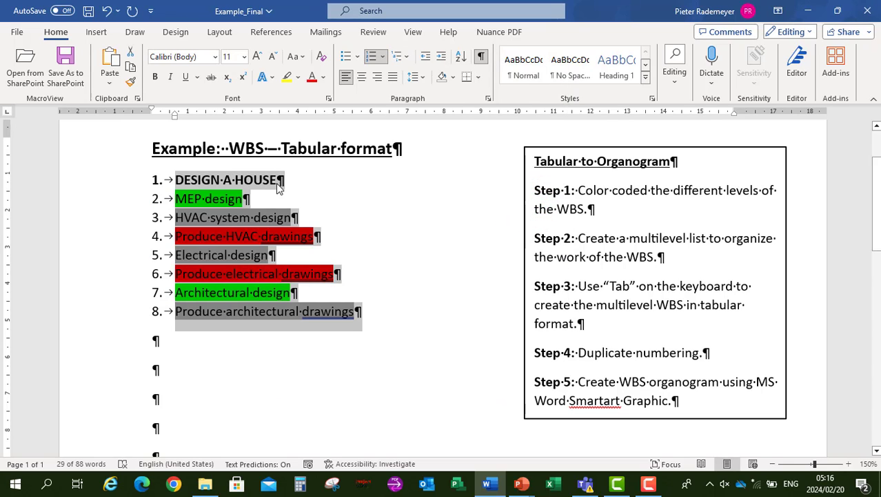
- Demote MEP design and Architectural design to the second level (1.1, 1.2)
left_click(175, 198)
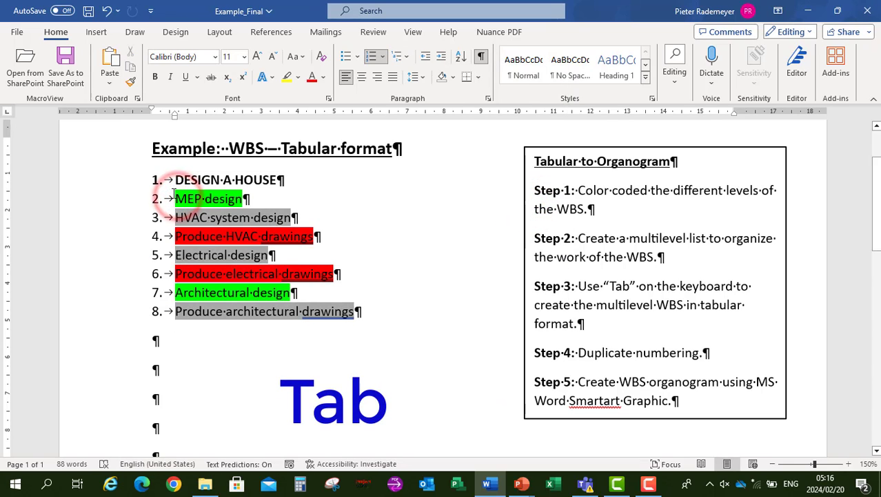
left_click(175, 198)
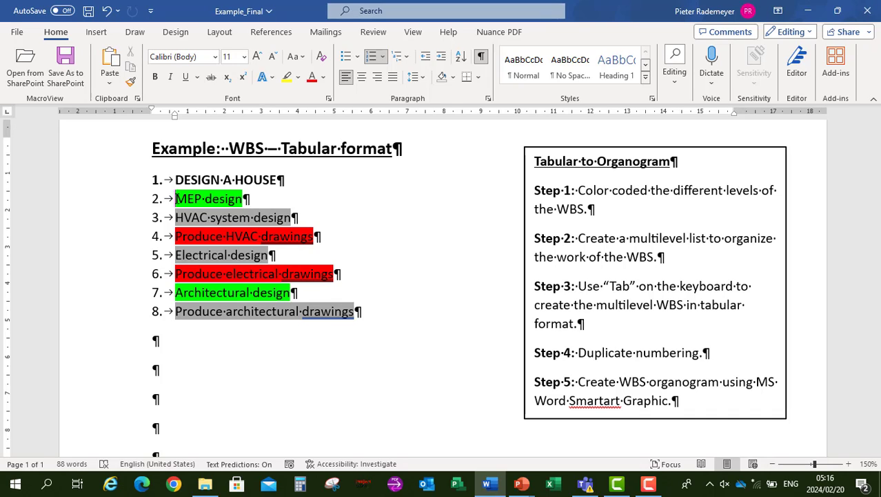
left_click(175, 198)
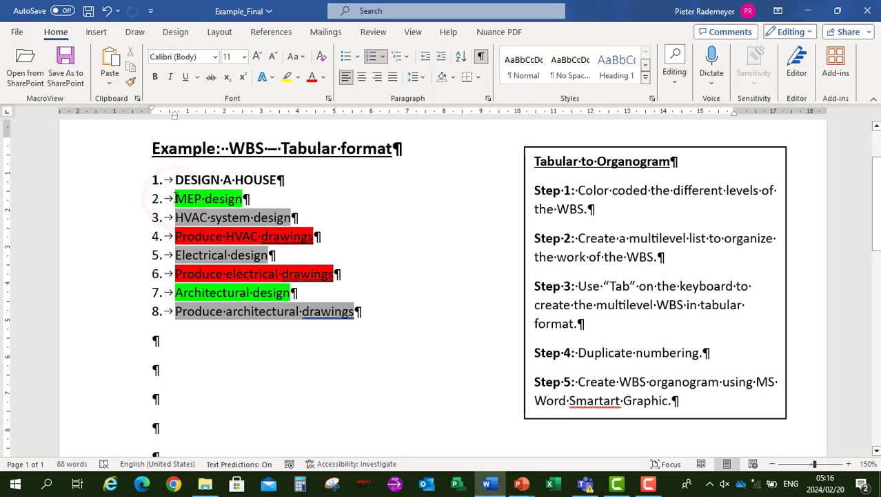
key("Tab")
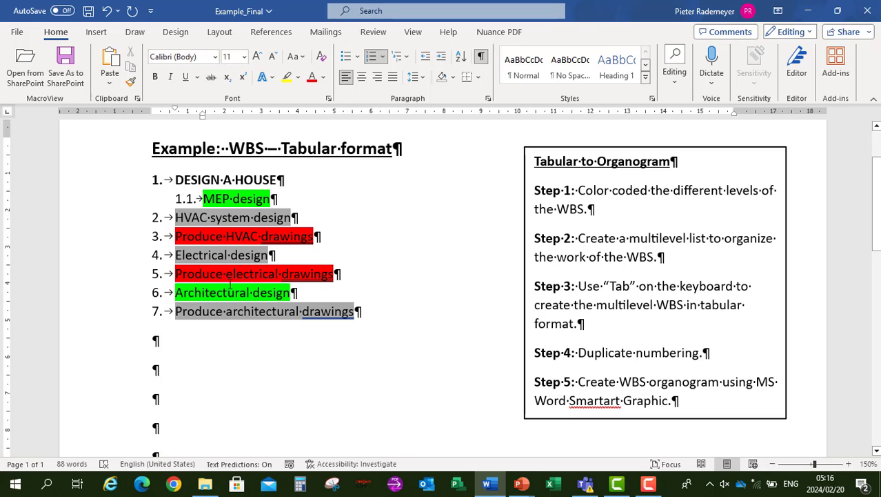
left_click(174, 293)
key("Tab")
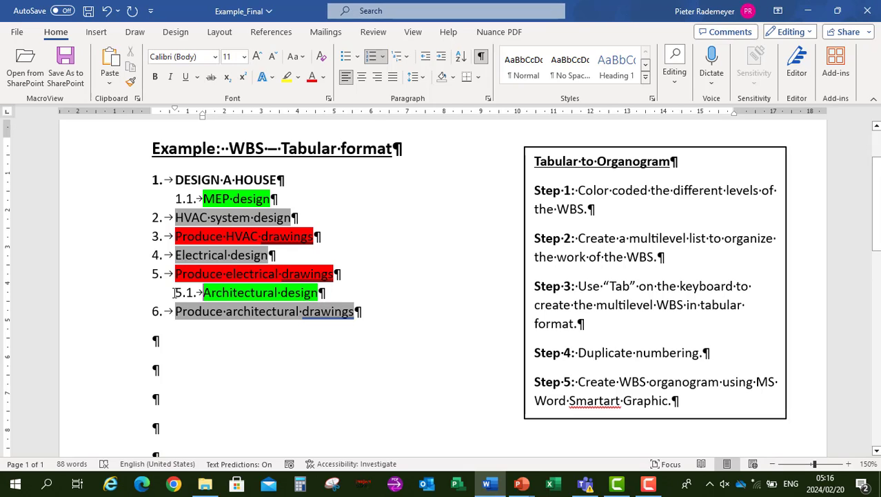
- Nest HVAC system design and Electrical design at level 1.1.x, with Produce HVAC drawings at 1.1.1.1
left_click(174, 216)
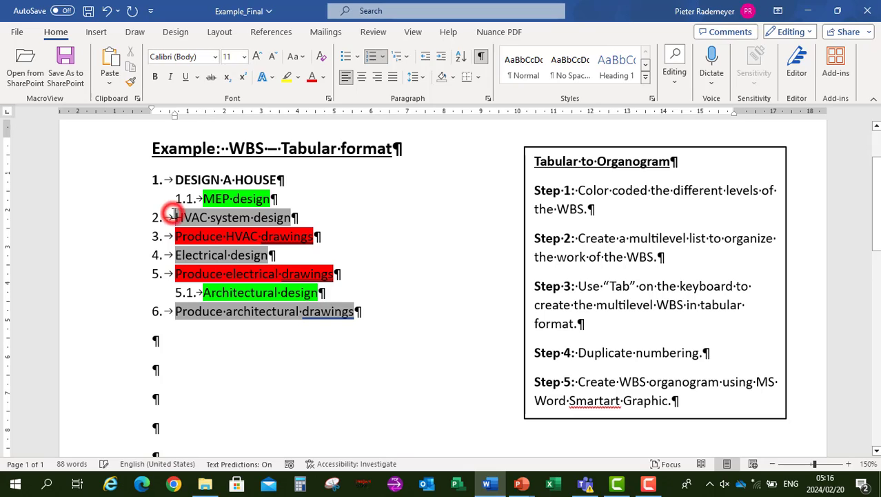
key("Tab")
key("Tab")
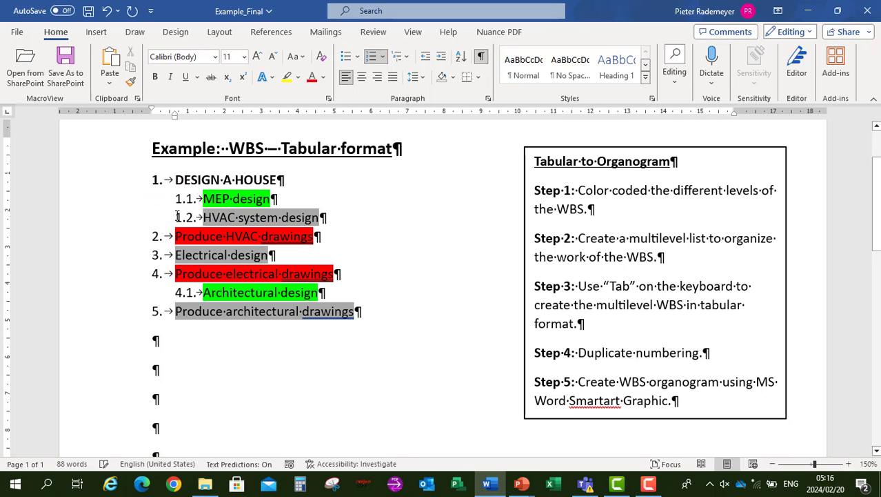
left_click(174, 255)
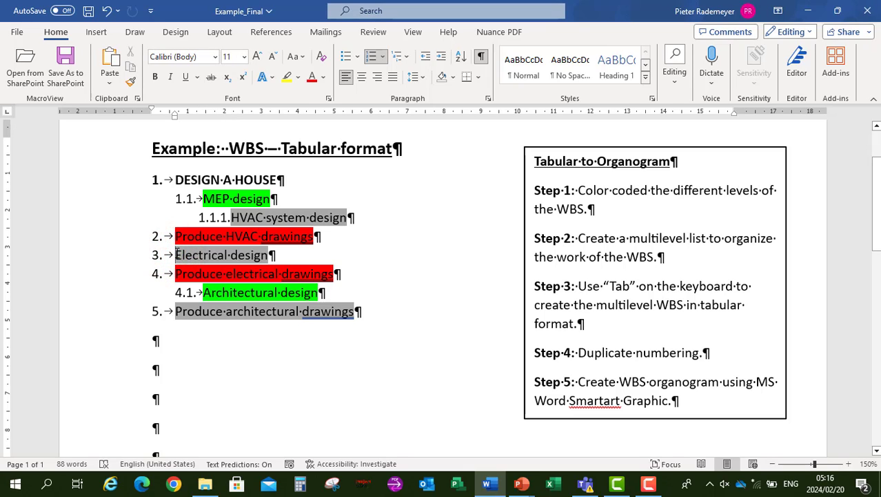
key("Tab")
key("Tab")
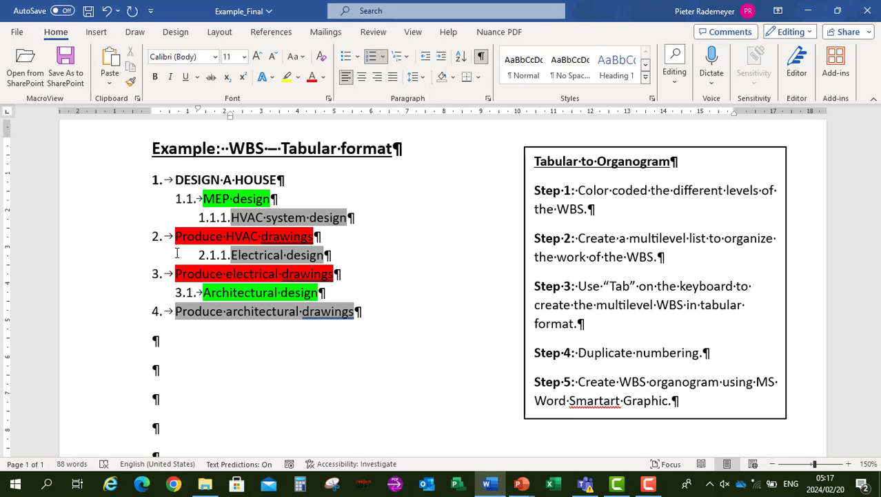
left_click(177, 235)
key("Tab")
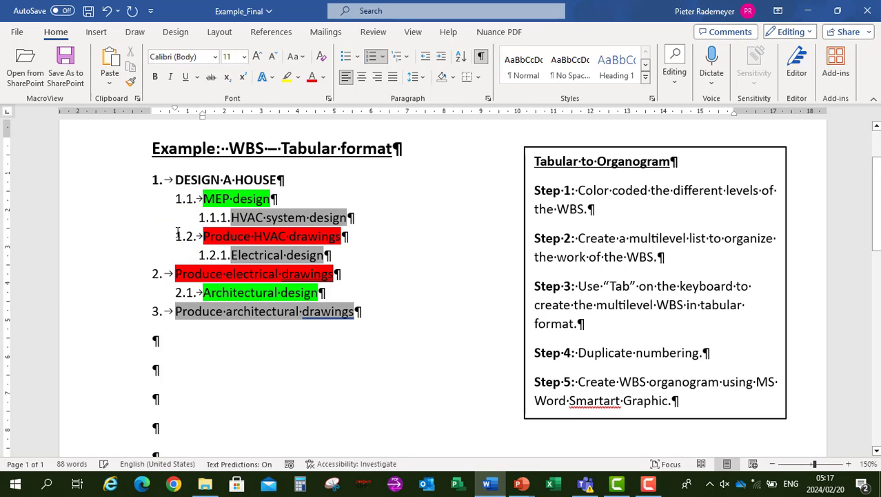
key("Tab")
key("Tab")
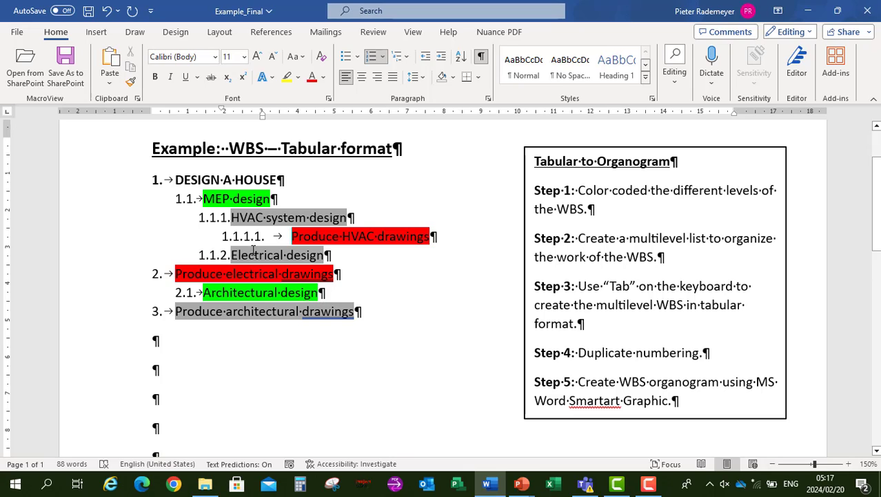
- Demote Produce electrical drawings to 1.1.2.1 and Produce architectural drawings to 1.2.1, then select the list
left_click(176, 271)
key("Tab")
key("Tab")
key("Tab")
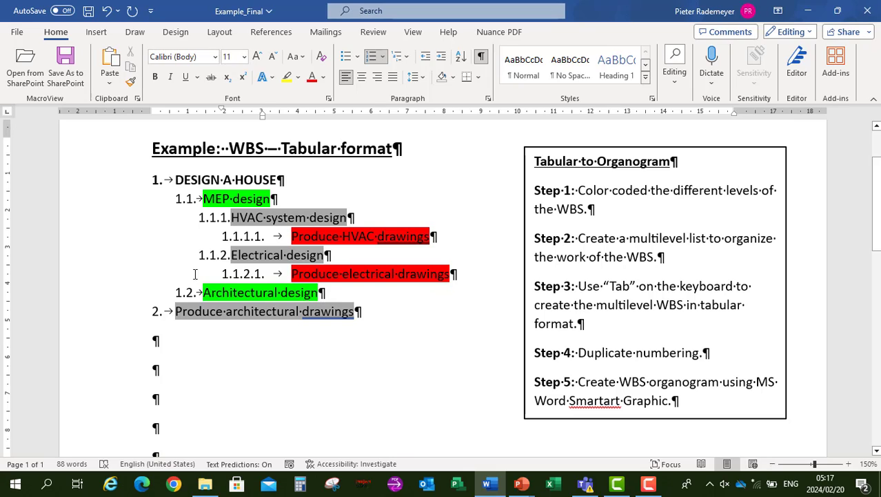
left_click(176, 311)
key("Tab")
key("Tab")
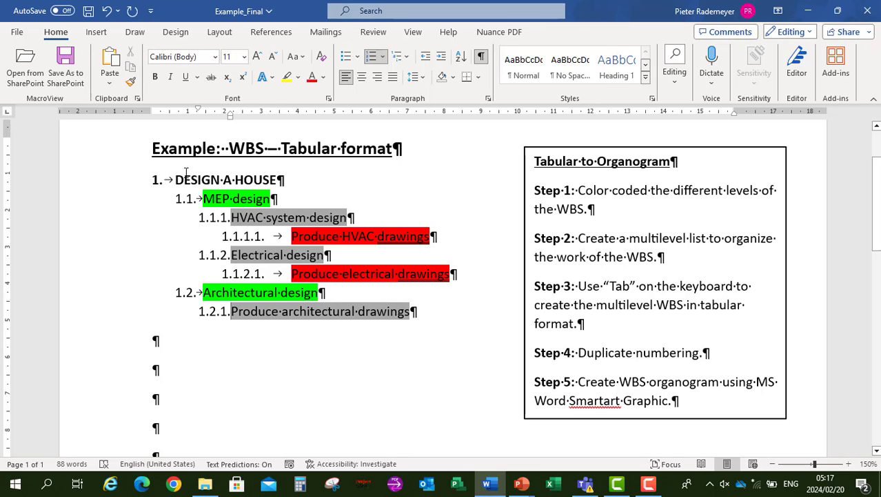
left_click_drag(171, 179, 411, 312)
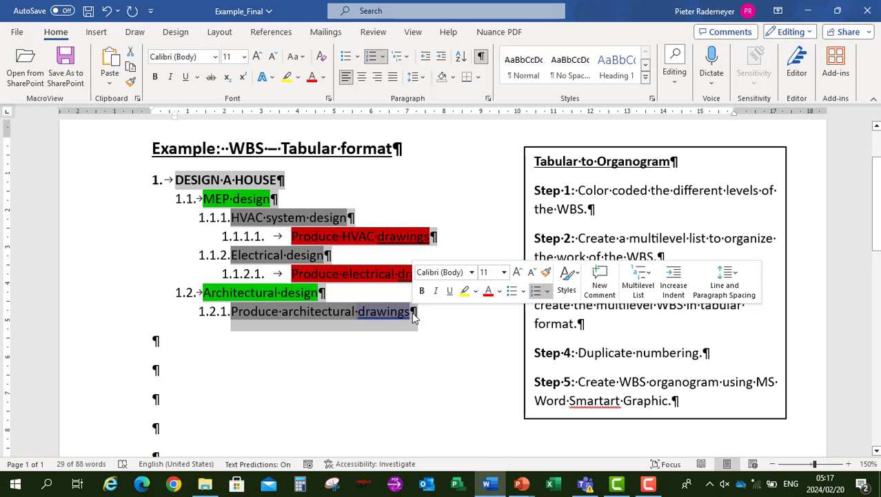
- Copy the selected WBS list and place the cursor in an empty paragraph below it
key("ctrl+c")
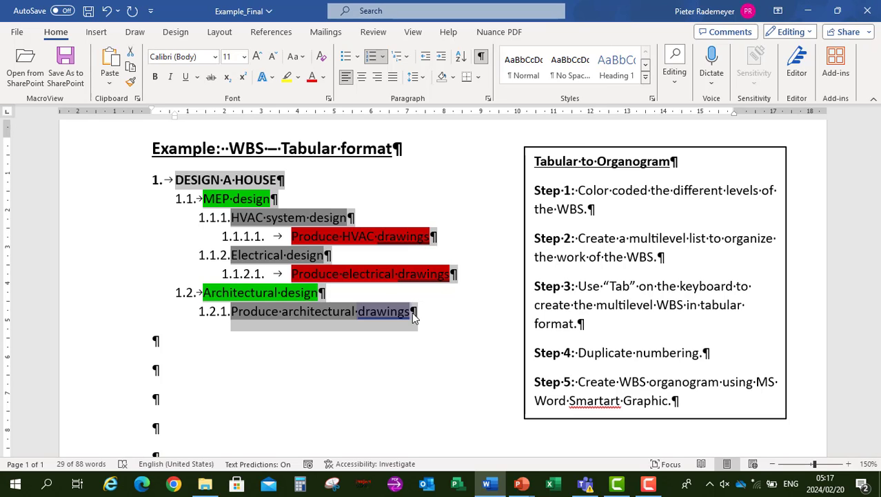
scroll(177, 419, "down", 2)
left_click(157, 364)
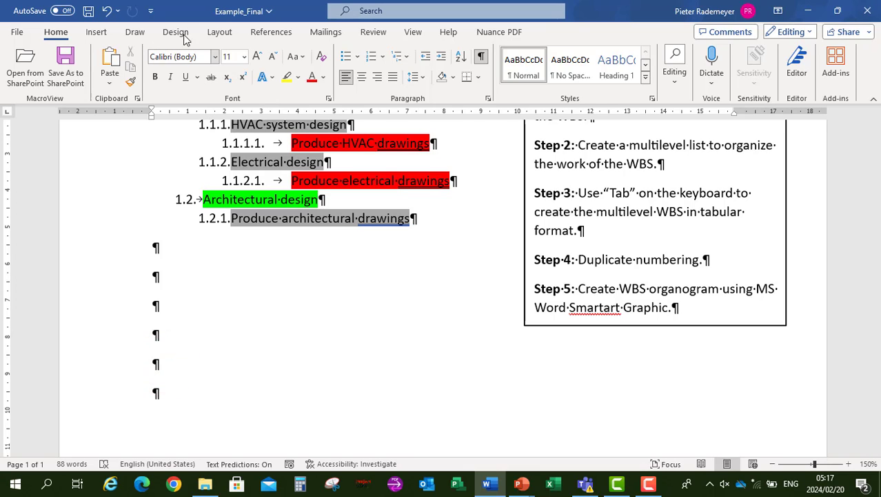
- Insert a Hierarchy > Organization Chart SmartArt graphic below the WBS list
left_click(97, 34)
left_click(243, 53)
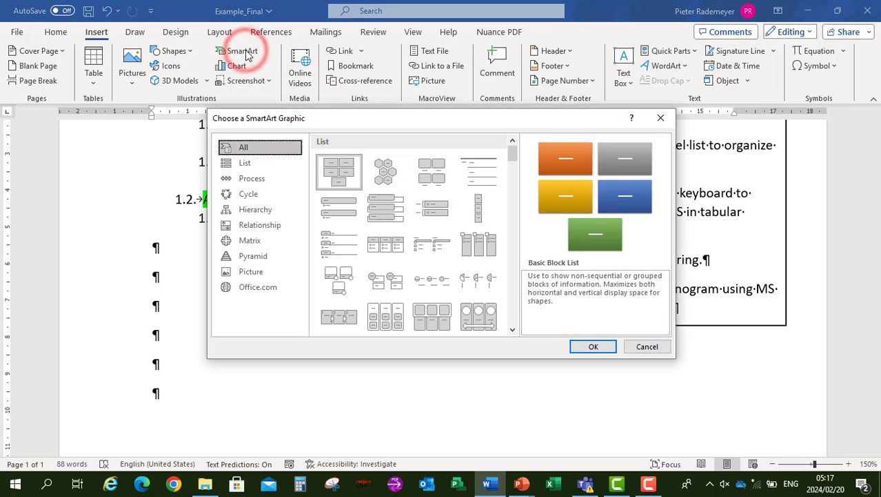
left_click(258, 209)
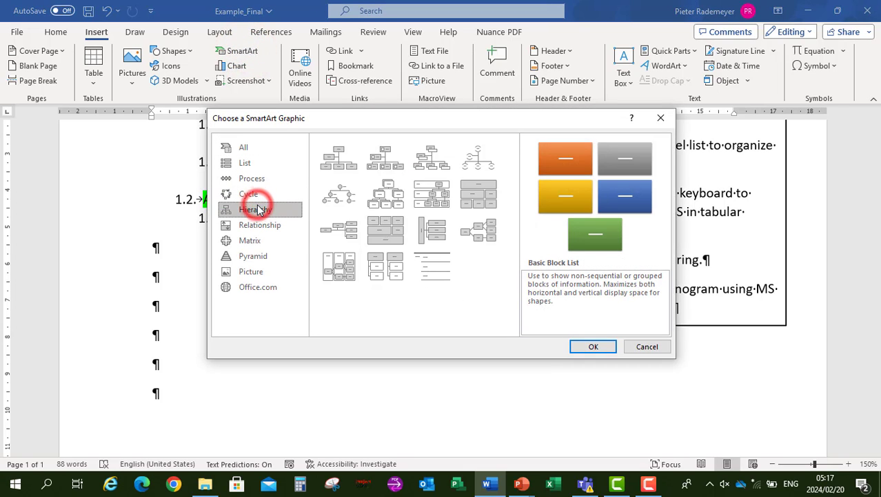
left_click(339, 164)
left_click(592, 346)
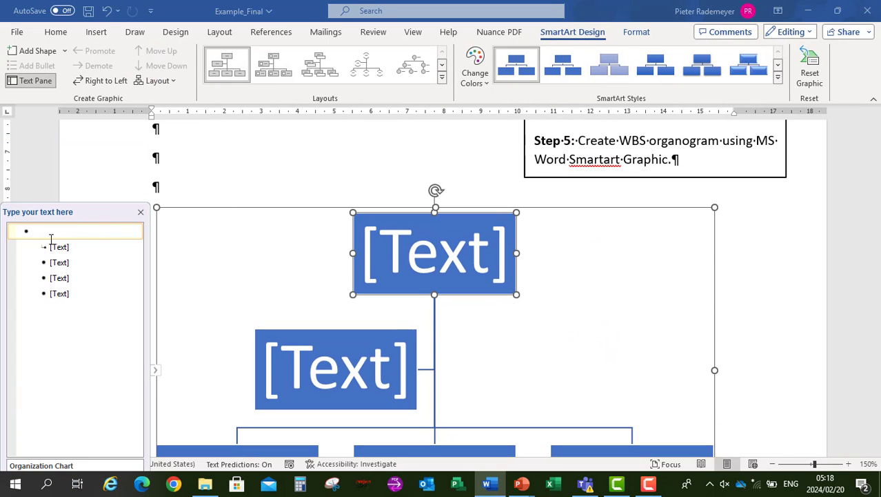
- Replace the chart's placeholder text with the pasted WBS list, then deselect the chart
left_click(36, 232)
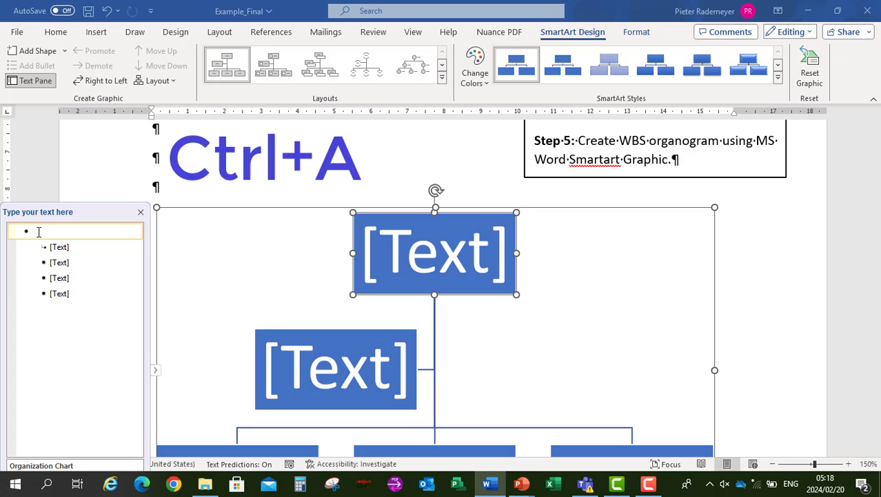
key("ctrl+a")
key("Delete")
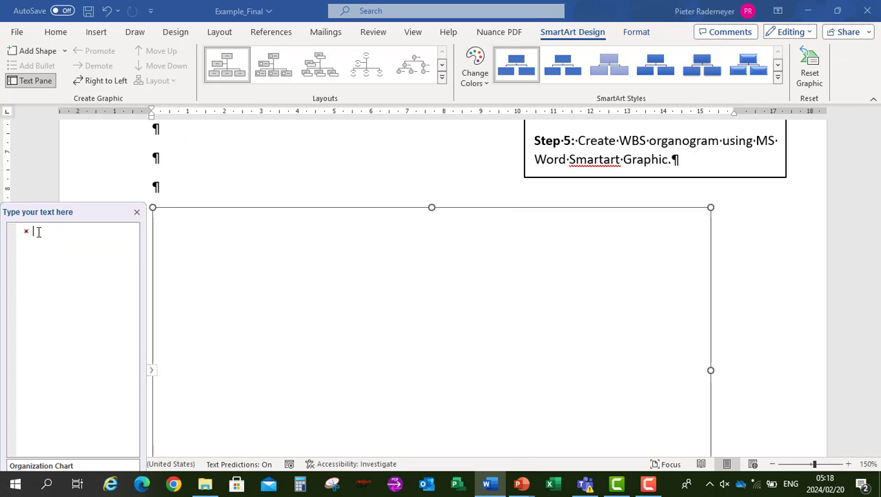
key("ctrl+v")
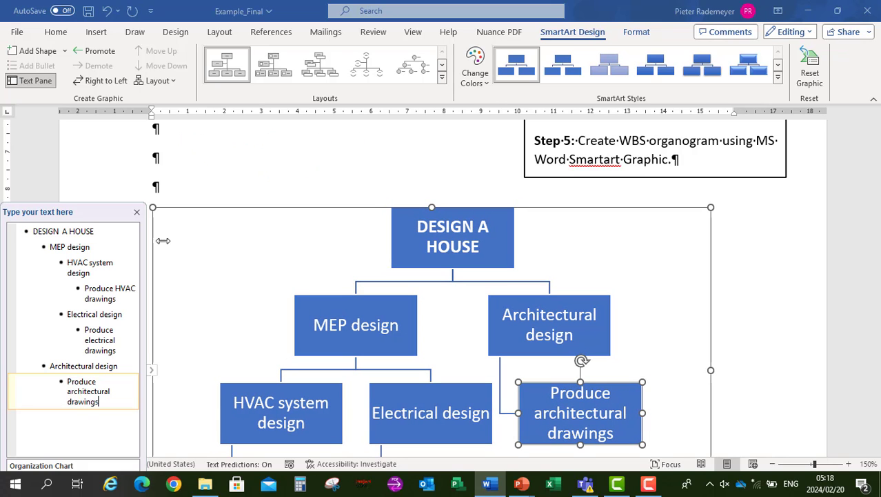
left_click(216, 167)
scroll(486, 295, "down", 3)
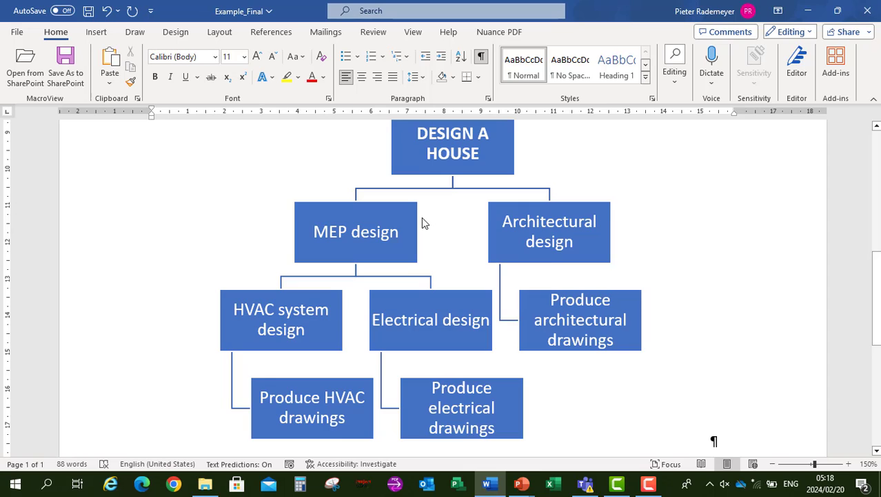
scroll(421, 217, "up", 10)
scroll(423, 218, "up", 2)
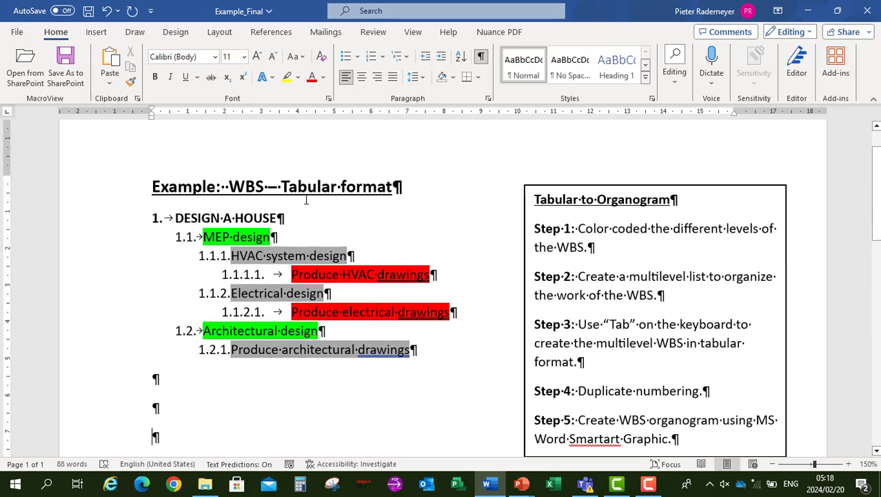
- Type 1., 1.1., 1.1.1. and 1.1.1.1. before DESIGN A HOUSE, MEP design, HVAC system design and Produce HVAC drawings
left_click(176, 216)
type("1.")
left_click(214, 235)
type("1.1.")
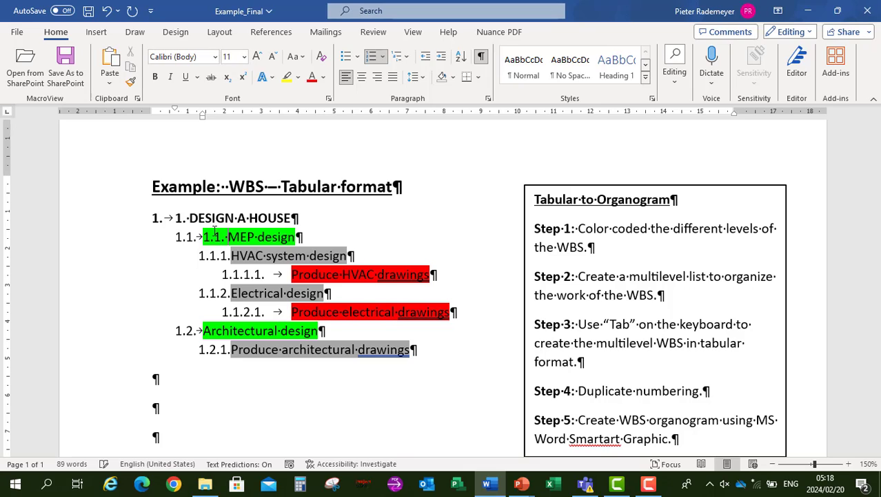
left_click(232, 255)
type("1.1.1")
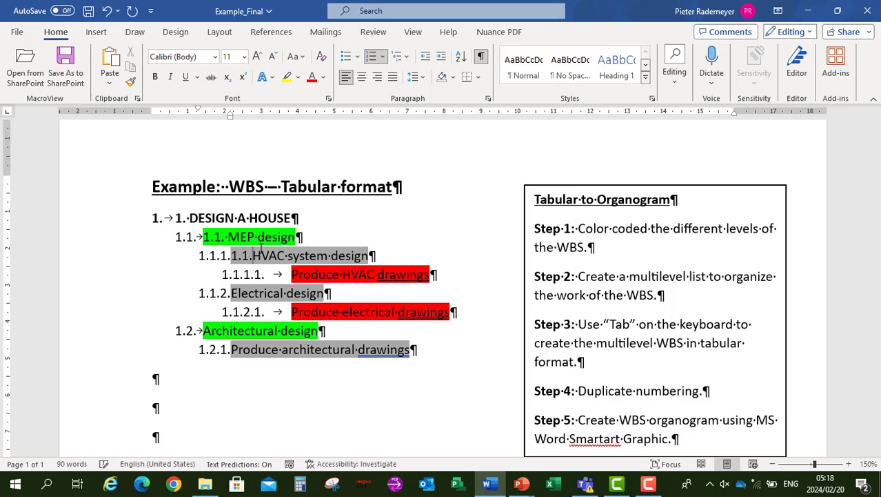
type(".")
left_click(292, 274)
type("1.1")
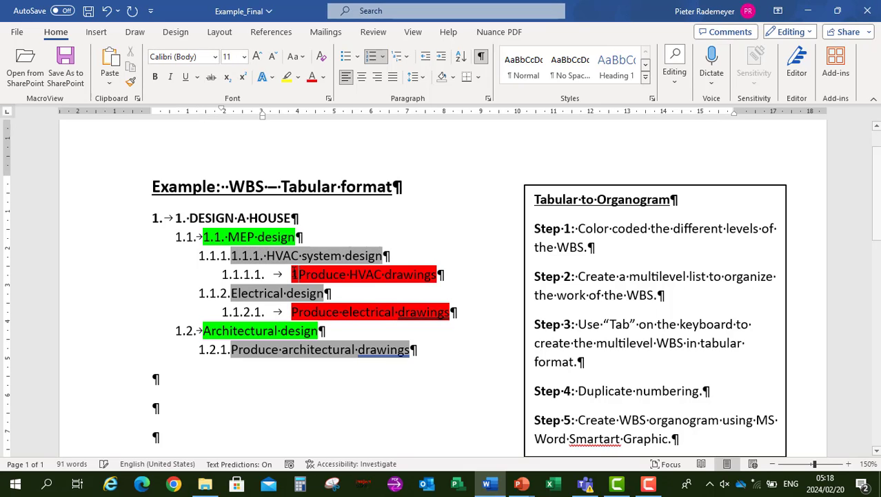
type(".1.1.")
- Type 1.1.2., 1.1.2.1., 1.2. and 1.2.1. before the electrical and architectural design and drawing lines
left_click(232, 293)
type("1.1.2.")
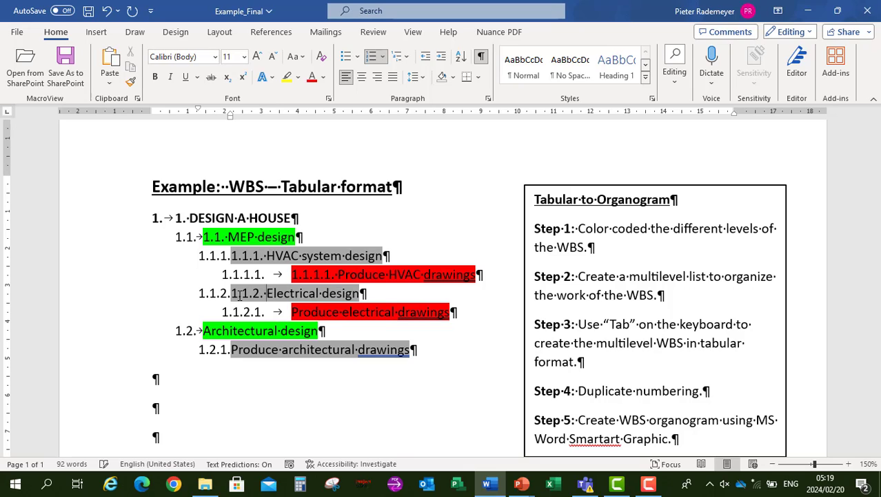
left_click(290, 312)
type("1.1.")
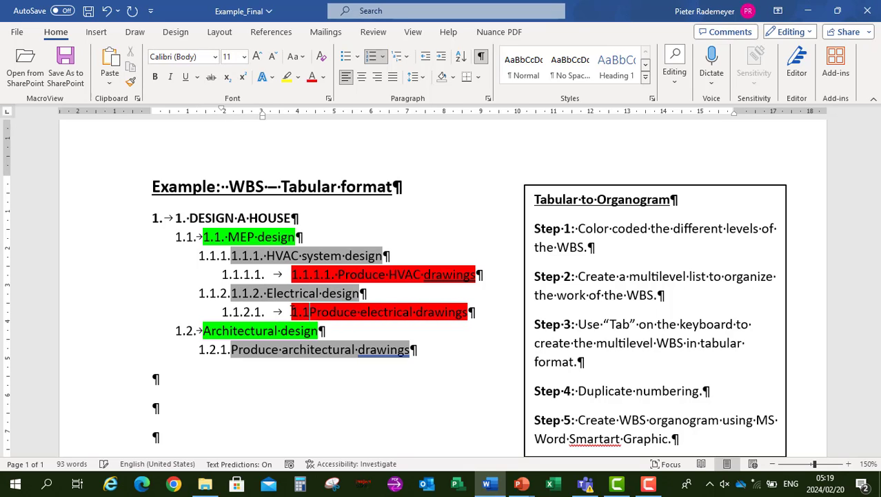
type("2.1.")
left_click(204, 331)
type("1.2.")
key("Down")
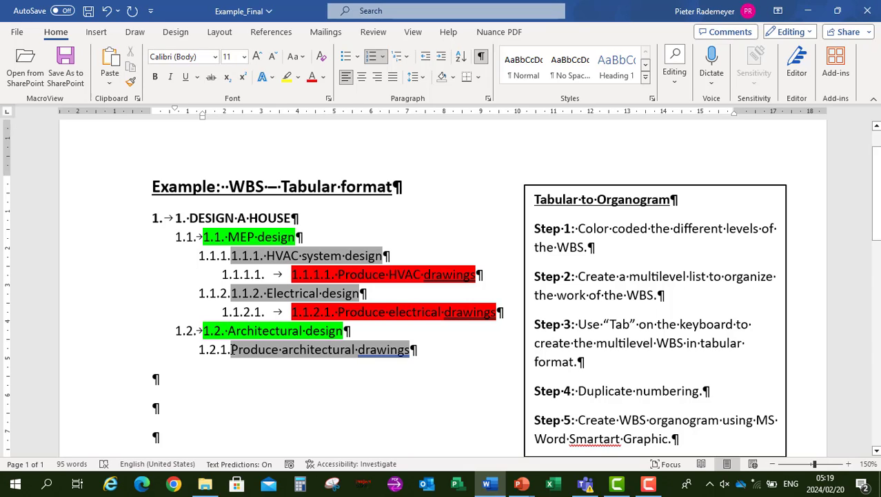
type("1.2.1.")
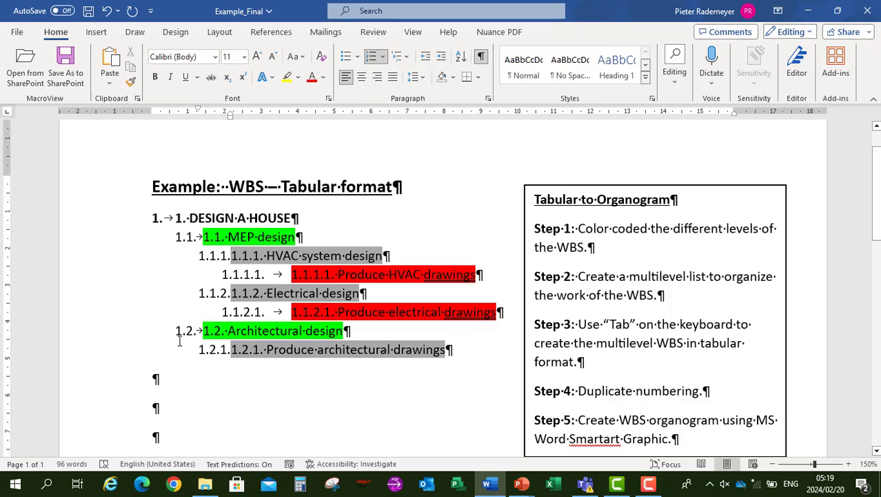
- Copy the whole renumbered WBS list
left_click_drag(178, 218, 449, 349)
key("ctrl+c")
scroll(421, 321, "down", 5)
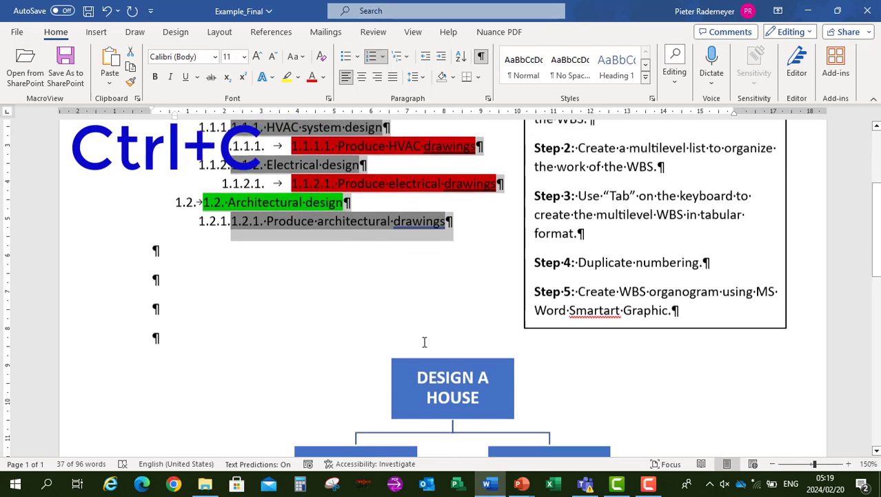
- Clear all existing boxes from the org chart's text pane and paste the numbered list
left_click(367, 251)
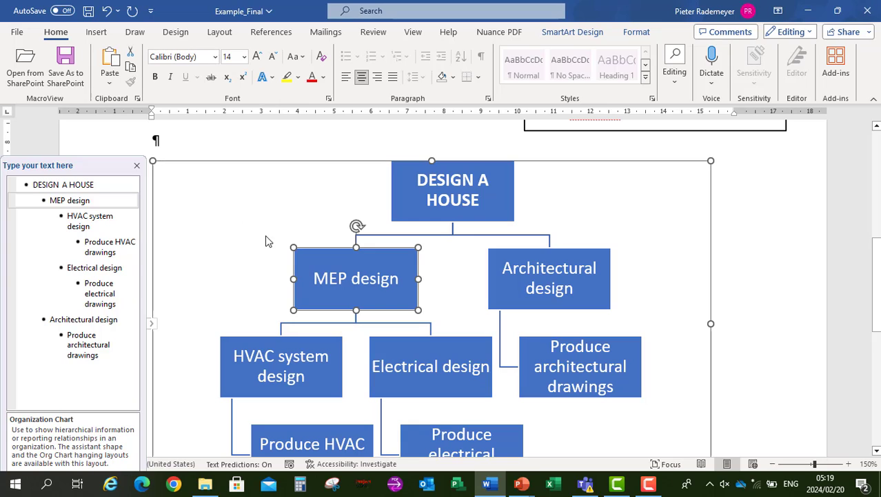
left_click(34, 184)
key("ctrl+a")
key("ctrl+a")
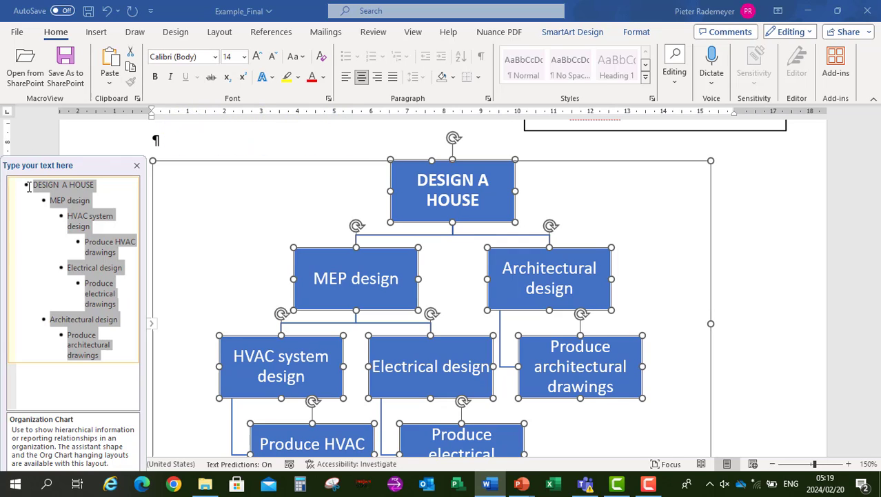
key("Delete")
key("ctrl+v")
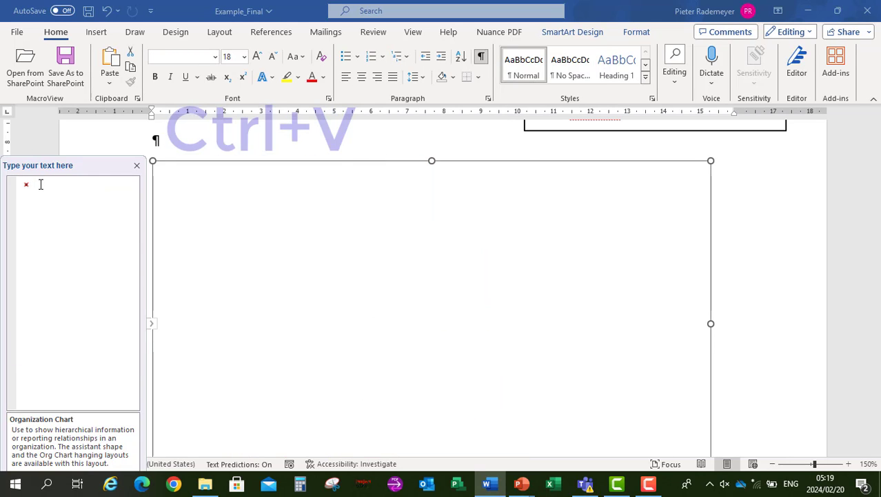